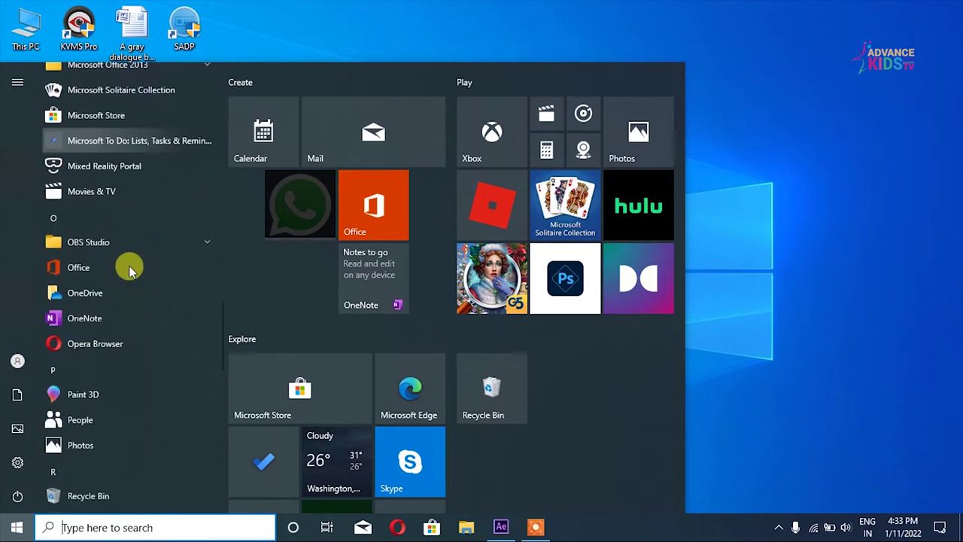
Open Paint from the Windows Accessories group
scroll(129, 267, down, 5)
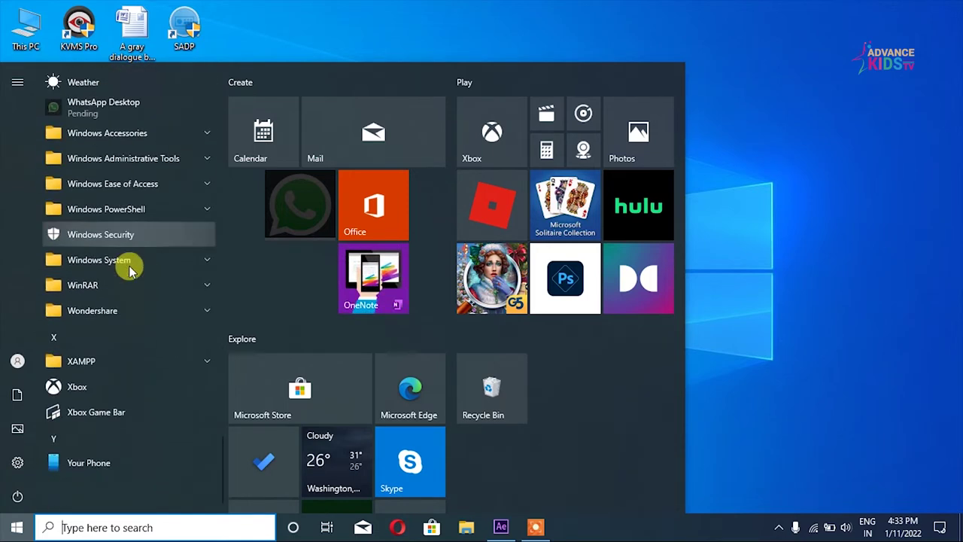
click(134, 134)
click(88, 260)
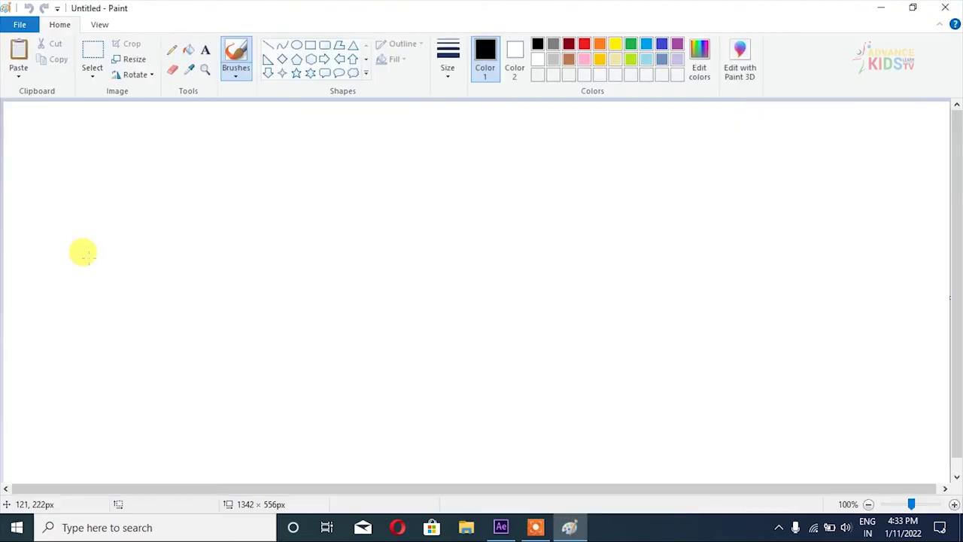
Draw a black ellipse about 102 × 112 px near the canvas's lower middle and give it the thickest outline
click(296, 44)
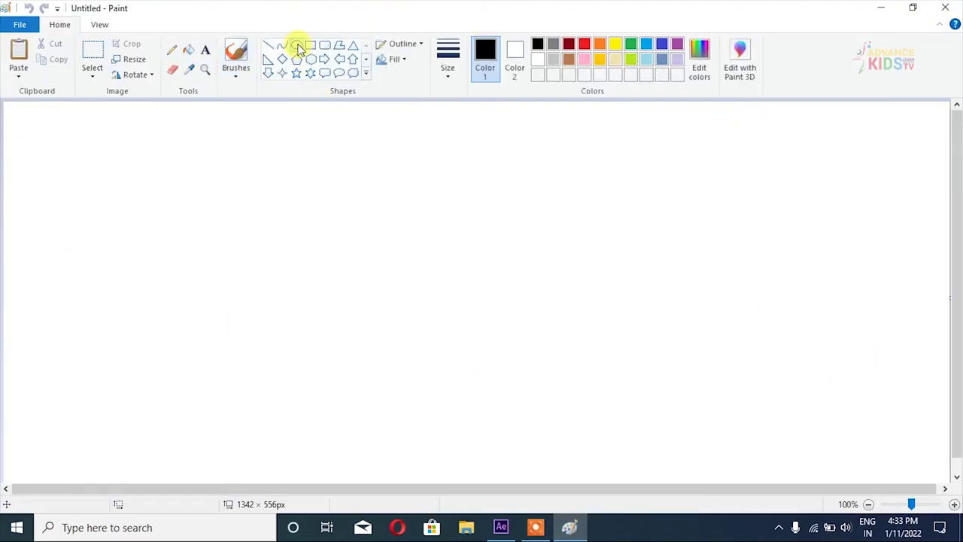
drag(404, 395, 474, 469)
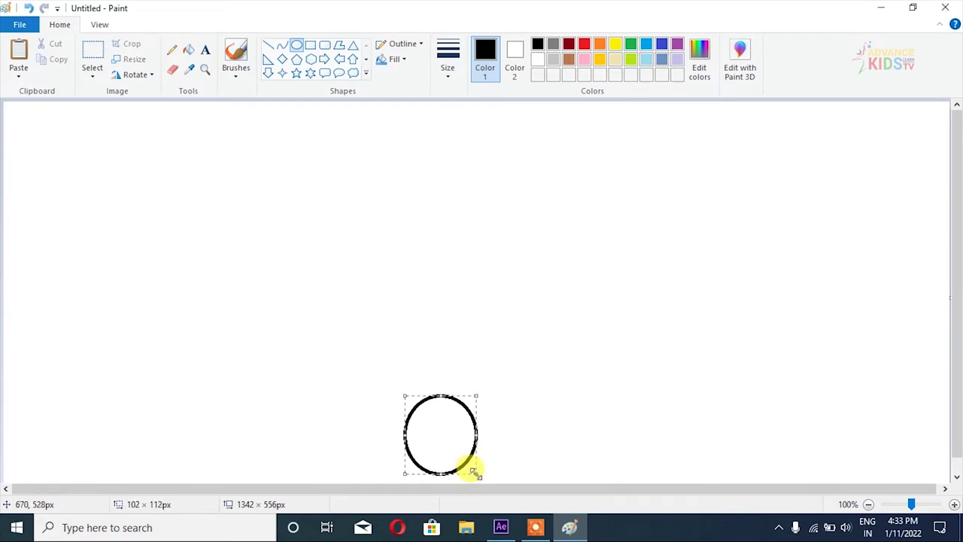
click(448, 75)
click(458, 180)
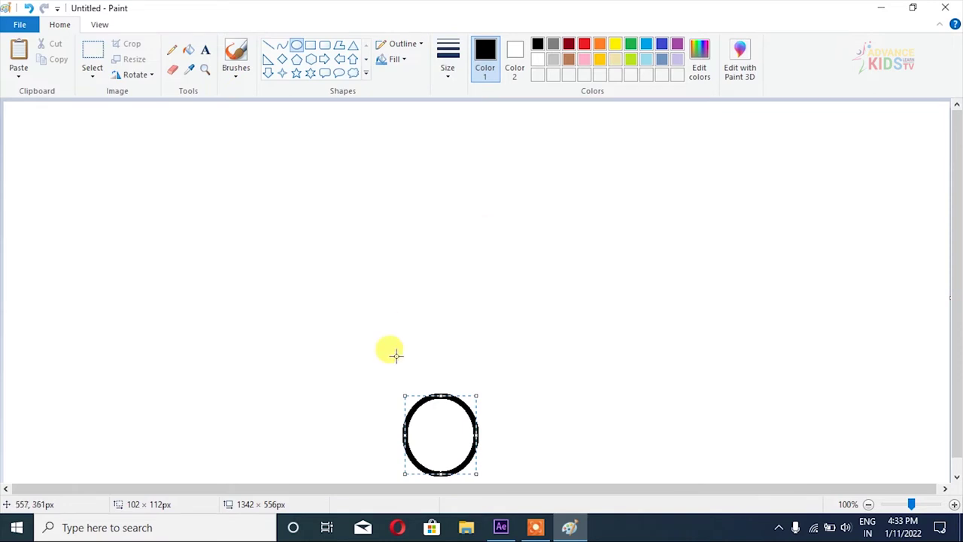
Delete the upper half of the ellipse with a rectangular selection of about 166 × 73 px, leaving a U-shaped hook
click(102, 56)
drag(387, 388, 503, 438)
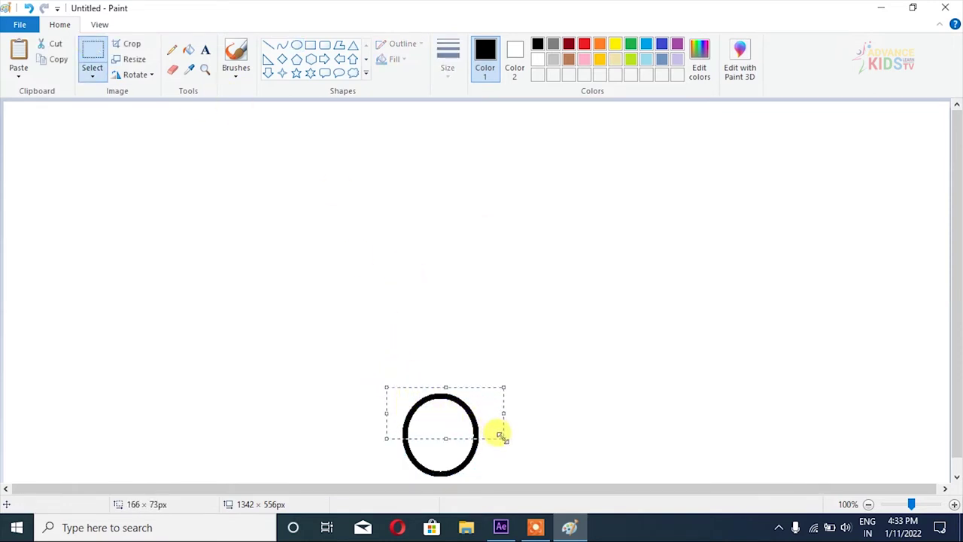
key(Delete)
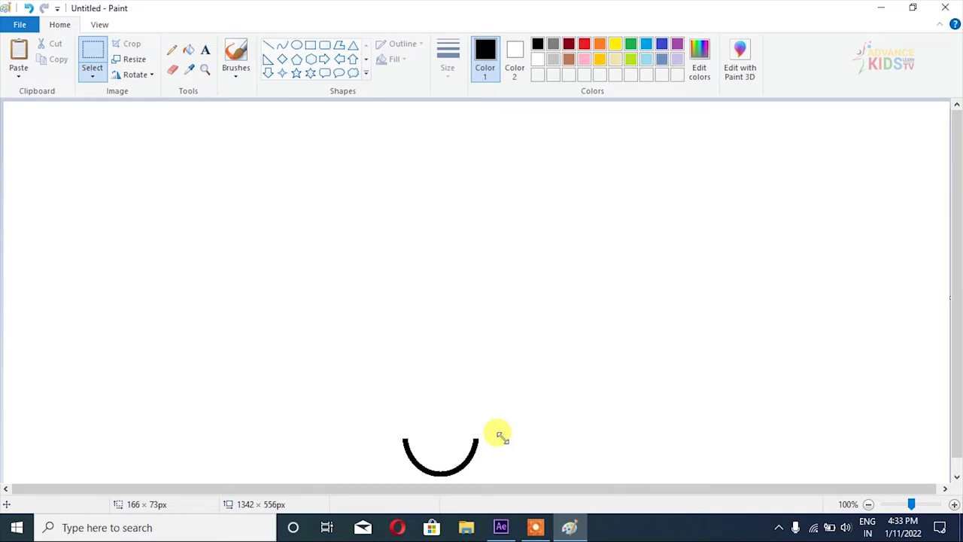
Draw a vertical handle line about 219 px long up from the hook's right end and cap it with a small rectangle about 15 × 3 px
click(269, 46)
drag(475, 442, 468, 295)
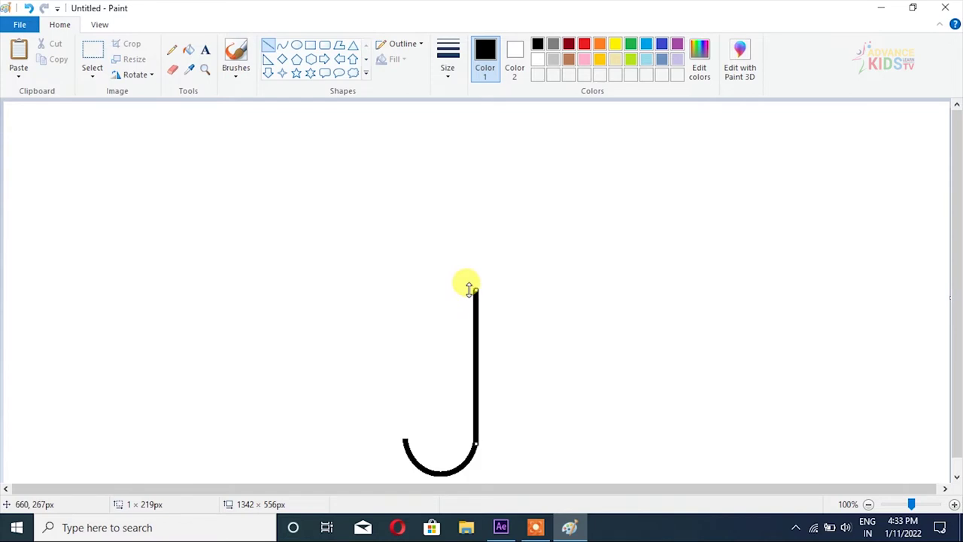
click(614, 219)
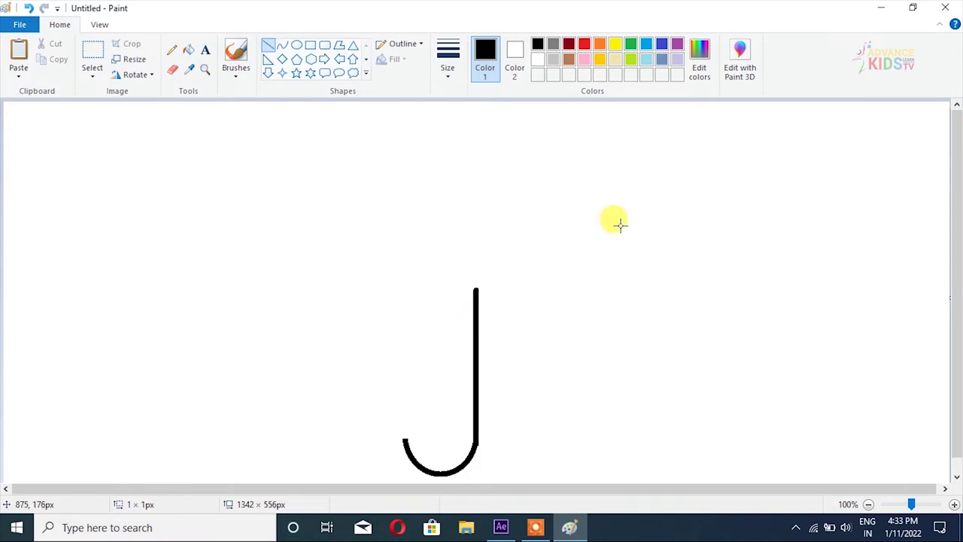
click(310, 46)
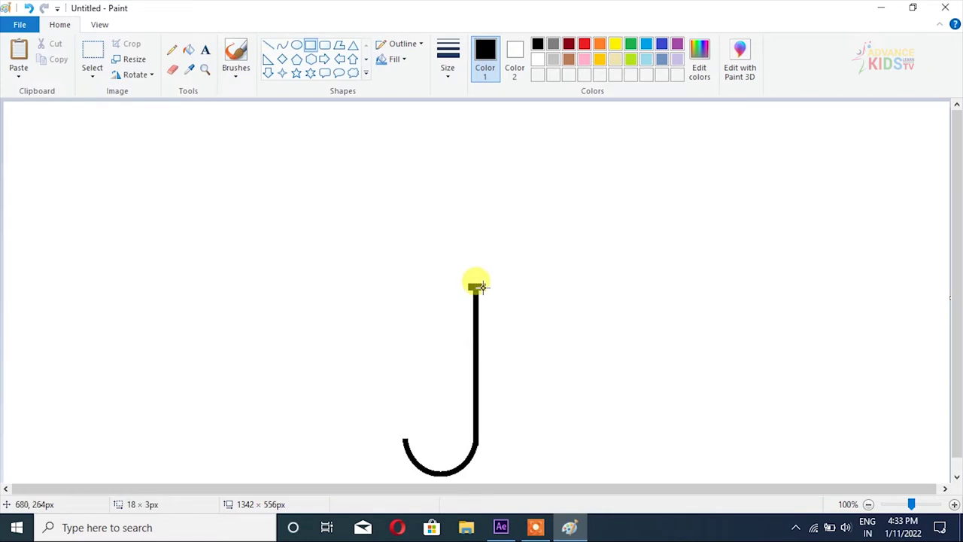
drag(481, 286, 484, 291)
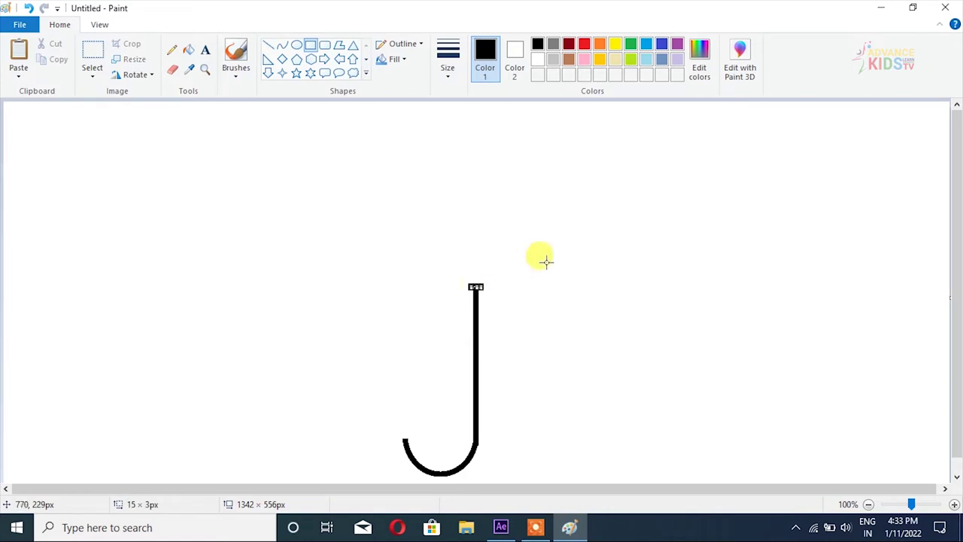
With the second-thickest line size, draw a vertical shaft up from the handle's cap and a horizontal guide line to the cap's right
click(268, 47)
click(450, 75)
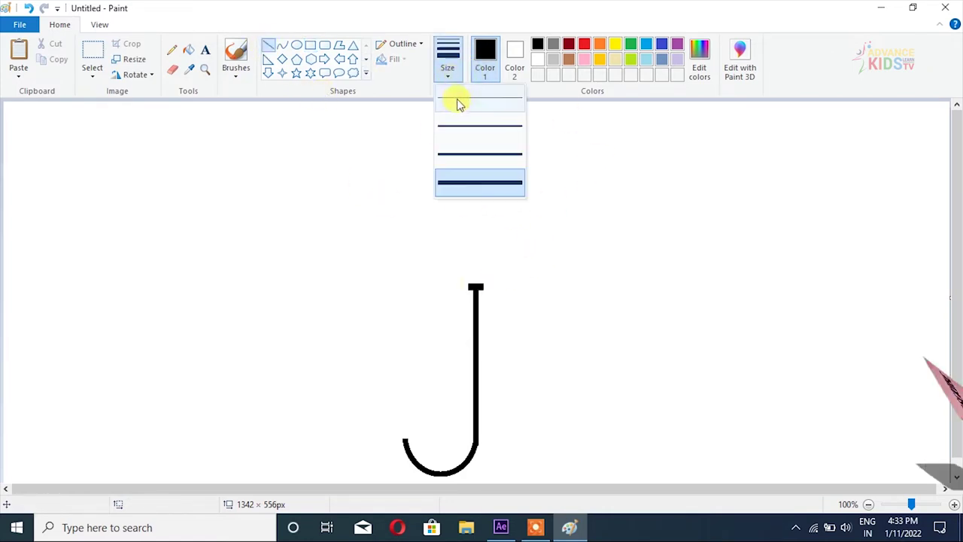
click(473, 151)
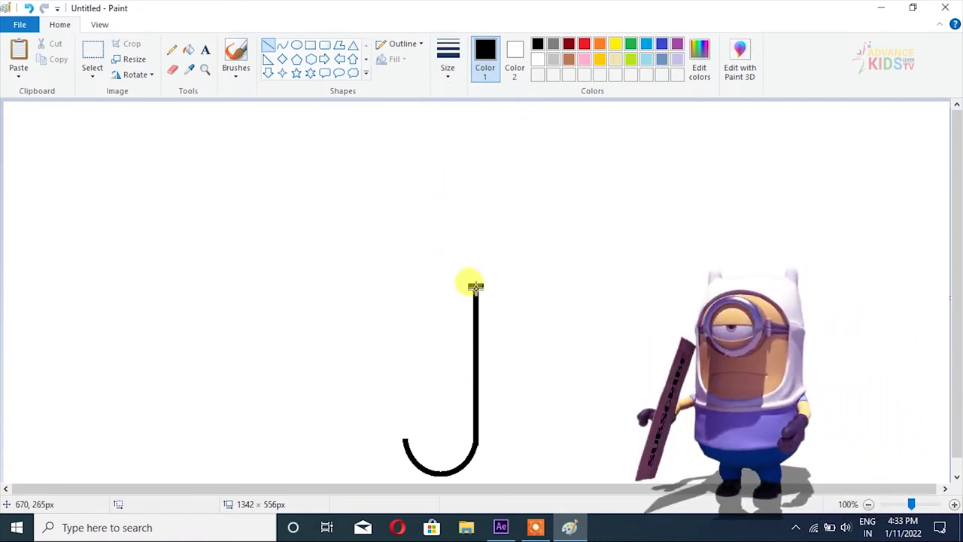
mouse_move(475, 287)
mouse_down()
mouse_move(470, 115)
mouse_move(475, 137)
mouse_up()
click(612, 235)
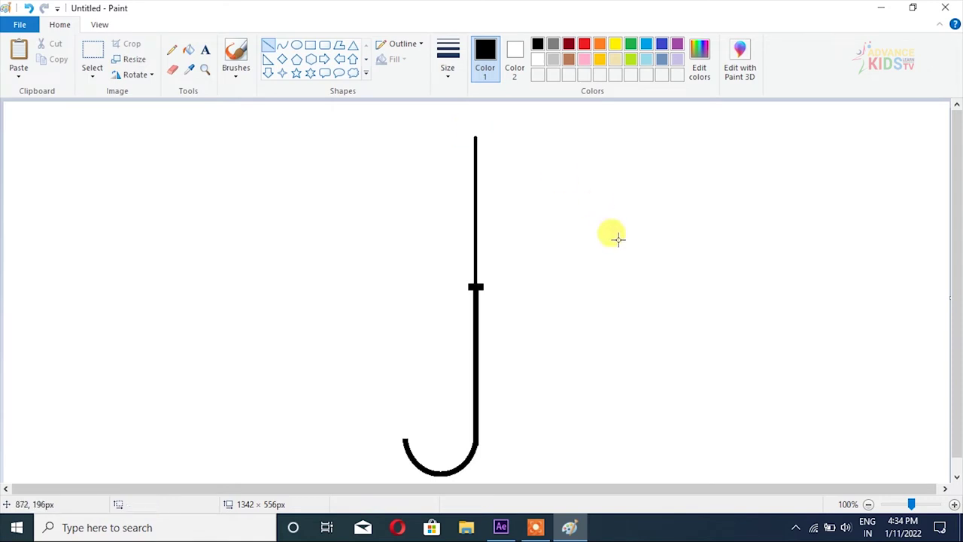
drag(476, 286, 658, 285)
click(491, 133)
Draw the canopy's outer edge as an outward-bowed curve about 259 × 211 px from the shaft's top to the guide line's right end
click(280, 47)
drag(476, 138, 659, 284)
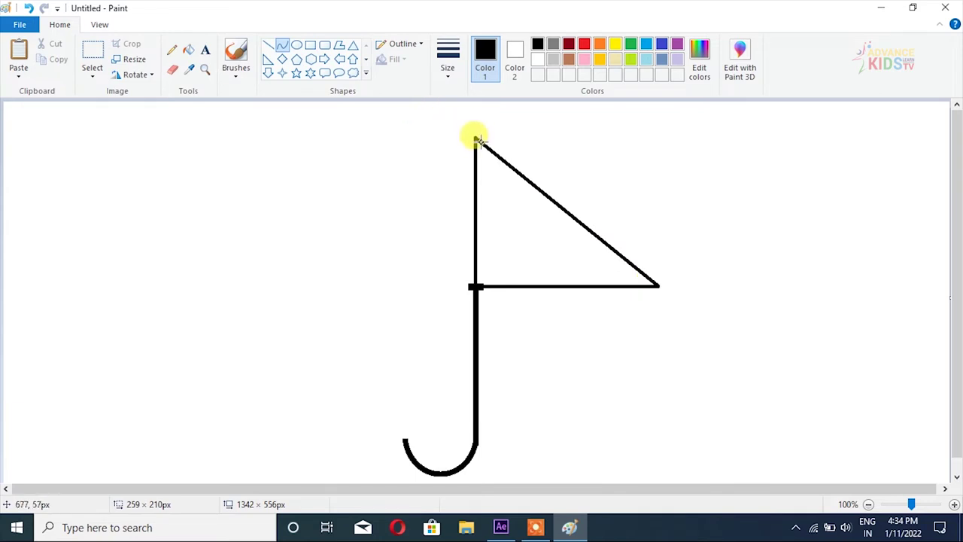
drag(637, 258, 575, 135)
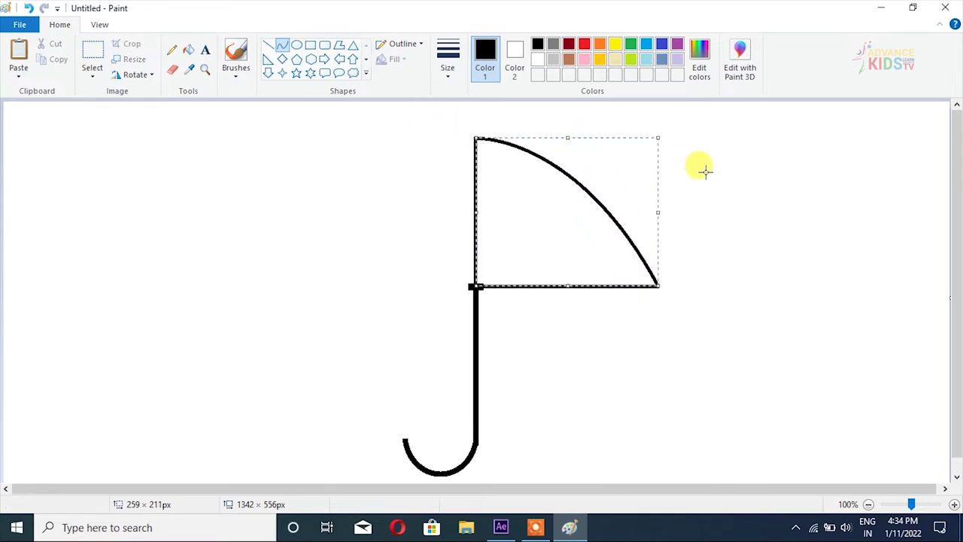
click(672, 183)
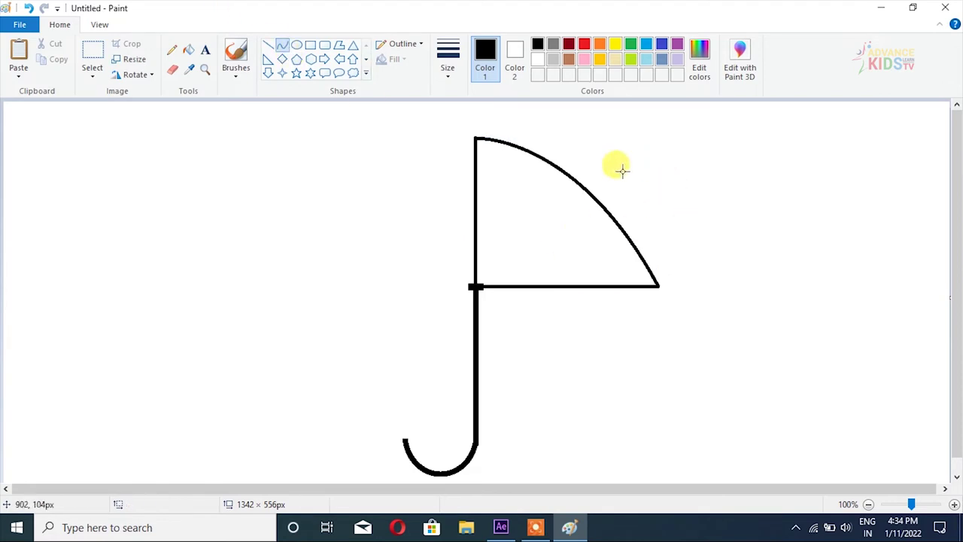
Draw two inner canopy ribs as outward-bowed curves from the shaft's top to evenly spaced points on the horizontal guide line
drag(475, 138, 593, 286)
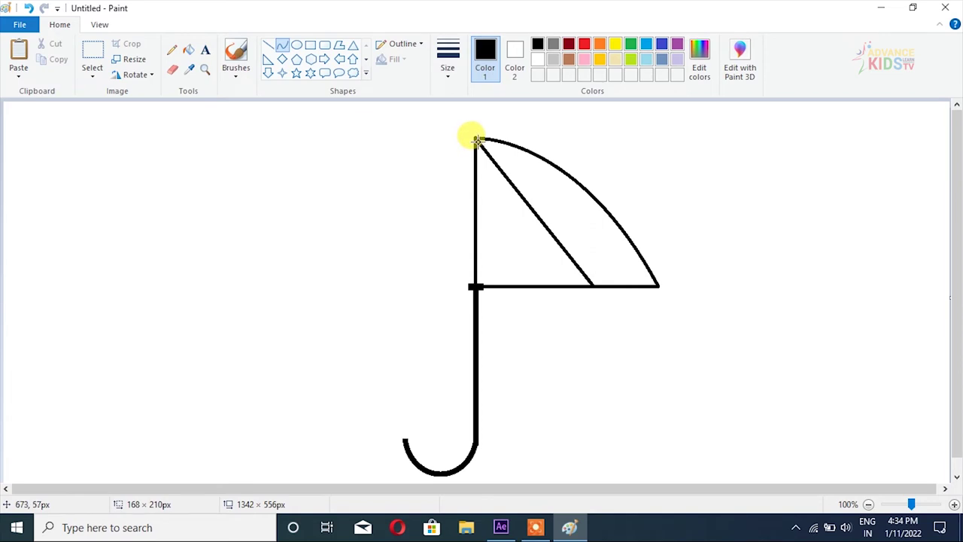
drag(576, 260, 560, 183)
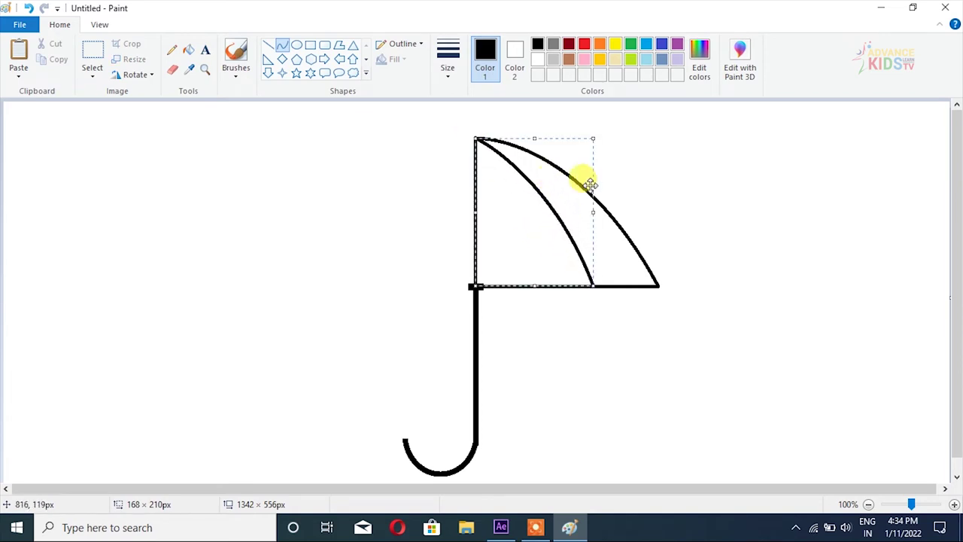
drag(475, 137, 530, 286)
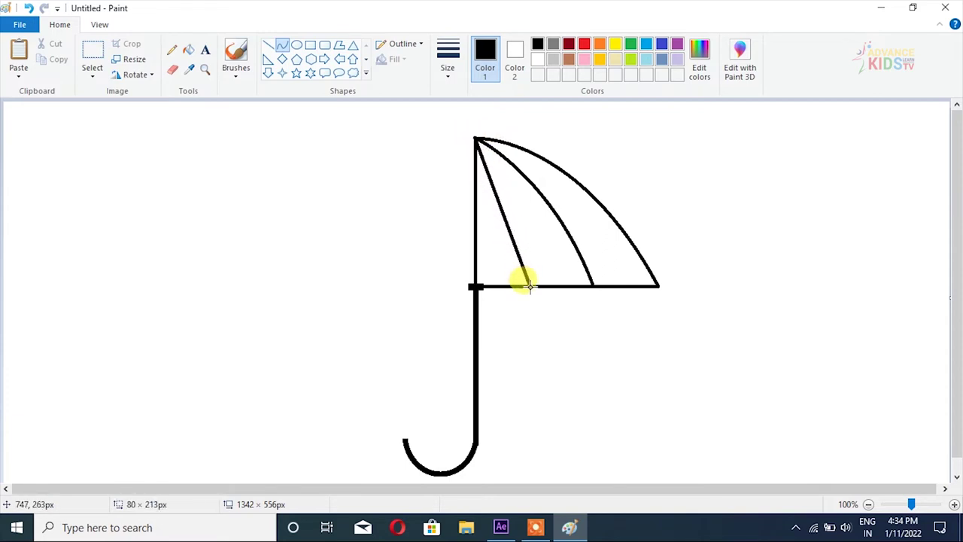
click(472, 136)
drag(512, 236, 524, 188)
click(683, 171)
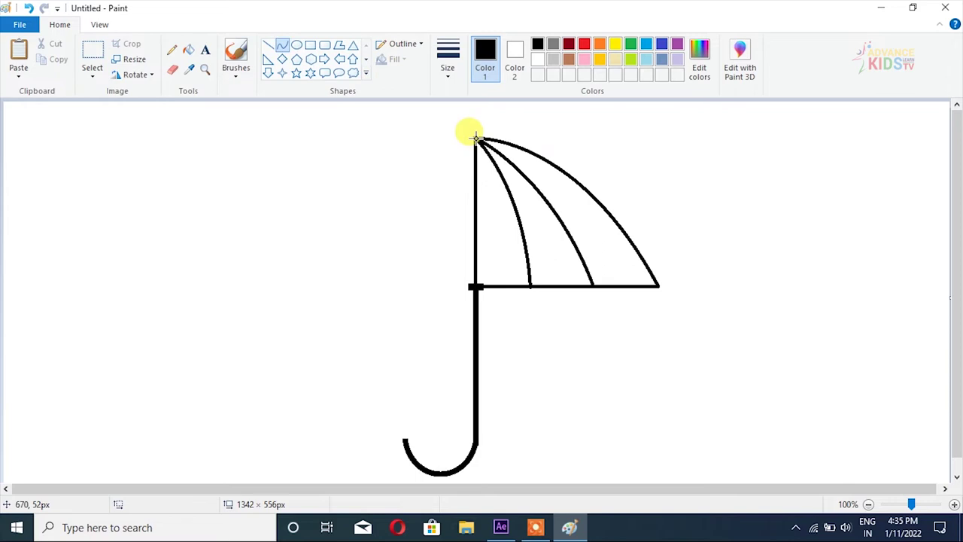
Draw a short wavy tip about 16 × 52 px extending upward from the shaft's top
drag(475, 139, 473, 113)
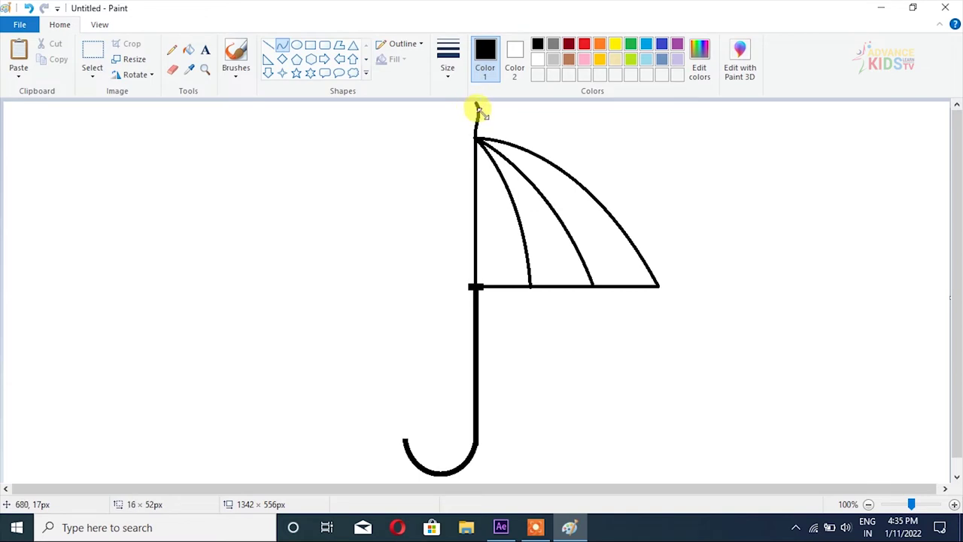
click(478, 109)
click(584, 122)
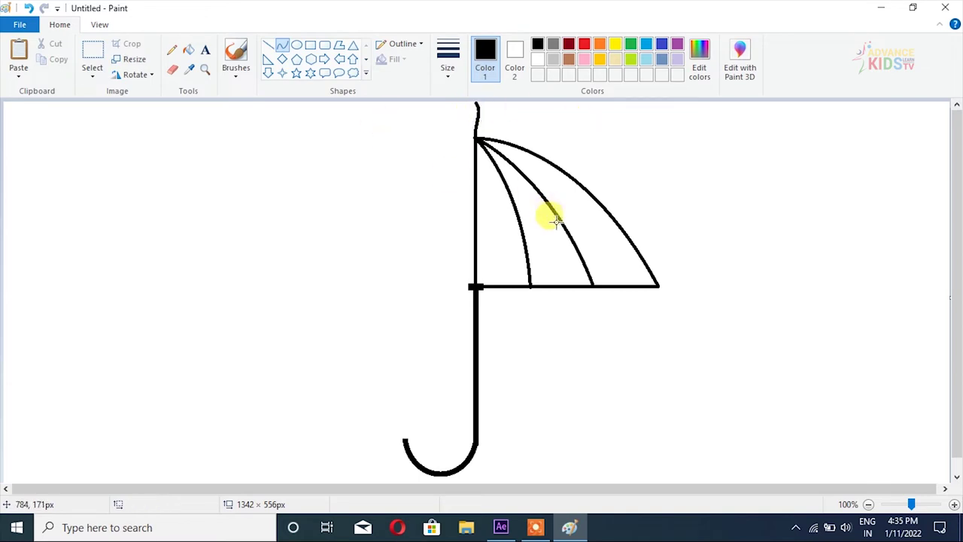
Erase the horizontal guide line and replace it with three upward-bowed scallops joining the handle's cap and the lower ends of the canopy curves
click(172, 70)
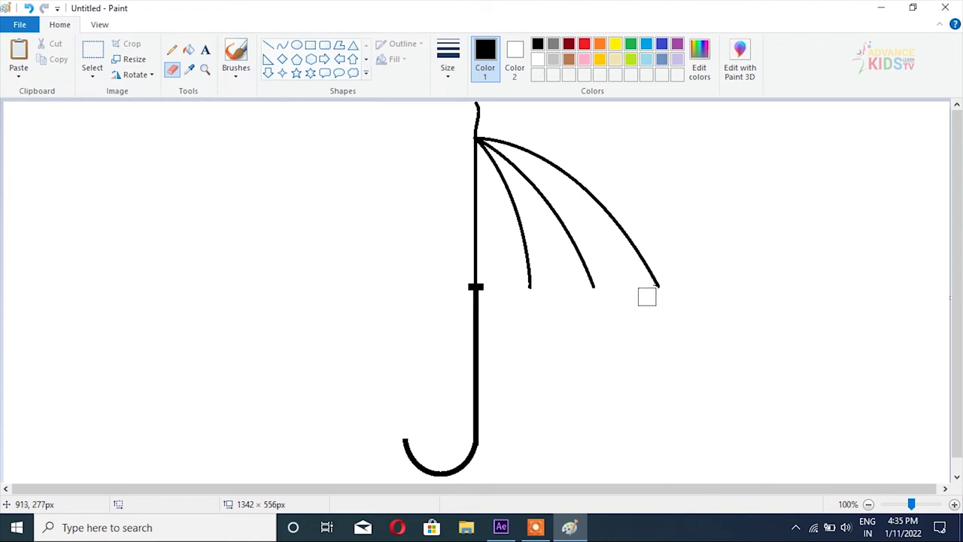
click(285, 47)
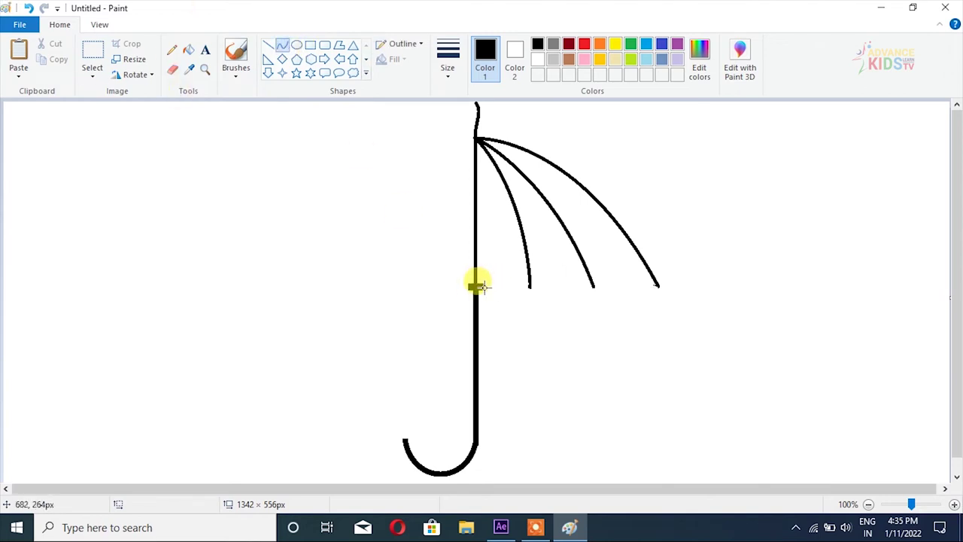
drag(479, 286, 525, 286)
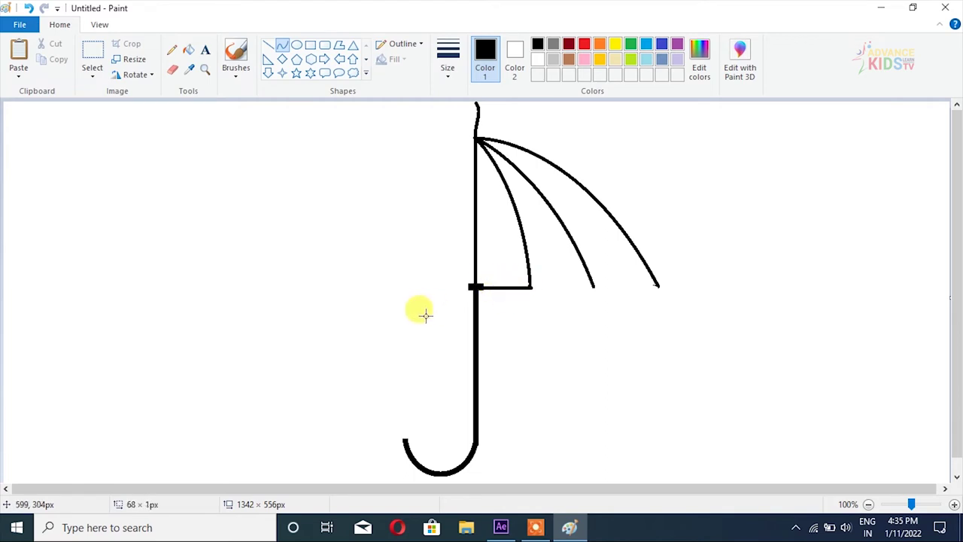
drag(487, 285, 511, 274)
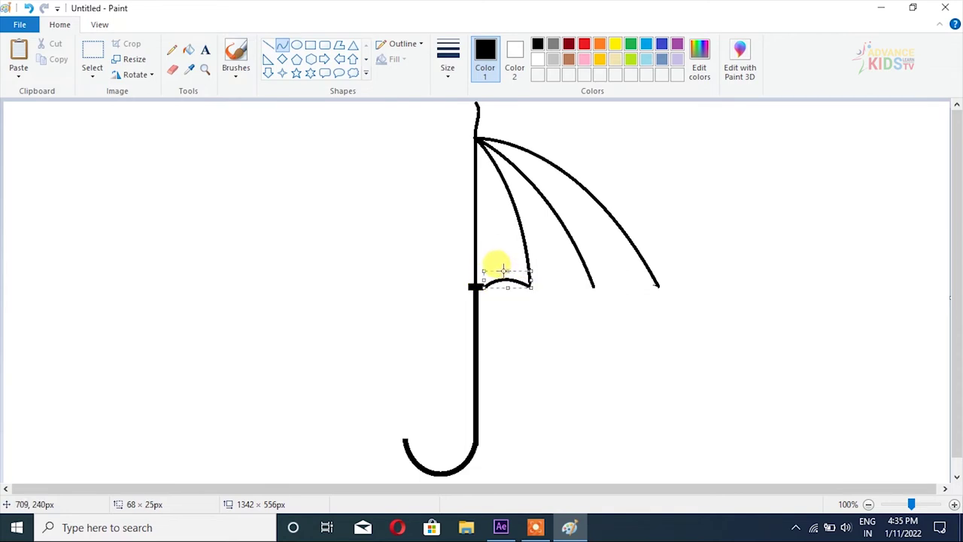
drag(532, 286, 595, 284)
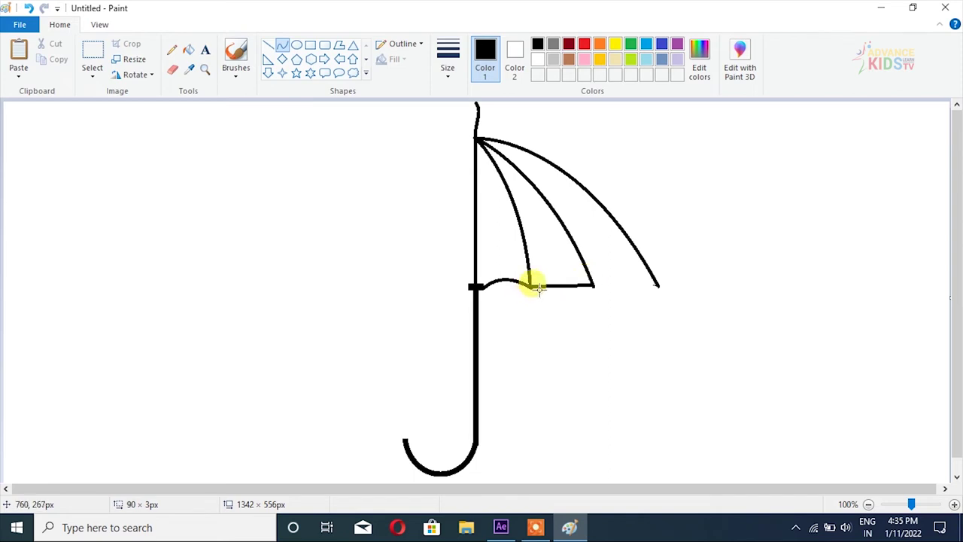
drag(532, 284, 555, 258)
click(595, 303)
click(603, 286)
drag(593, 283, 655, 285)
drag(591, 275, 626, 256)
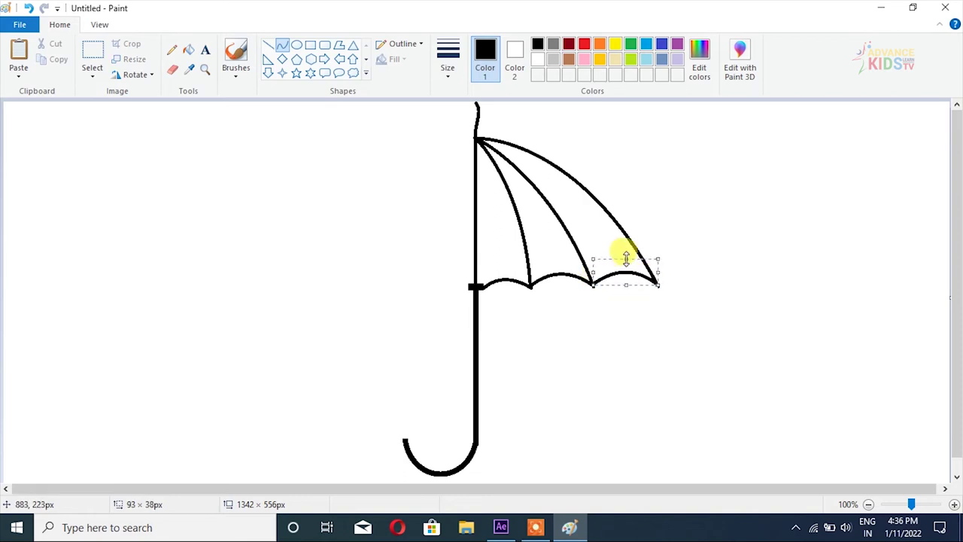
Copy the half canopy with its tip and cap using a selection of about 350 × 278 px, and place the pasted copy left of the umbrella
click(93, 53)
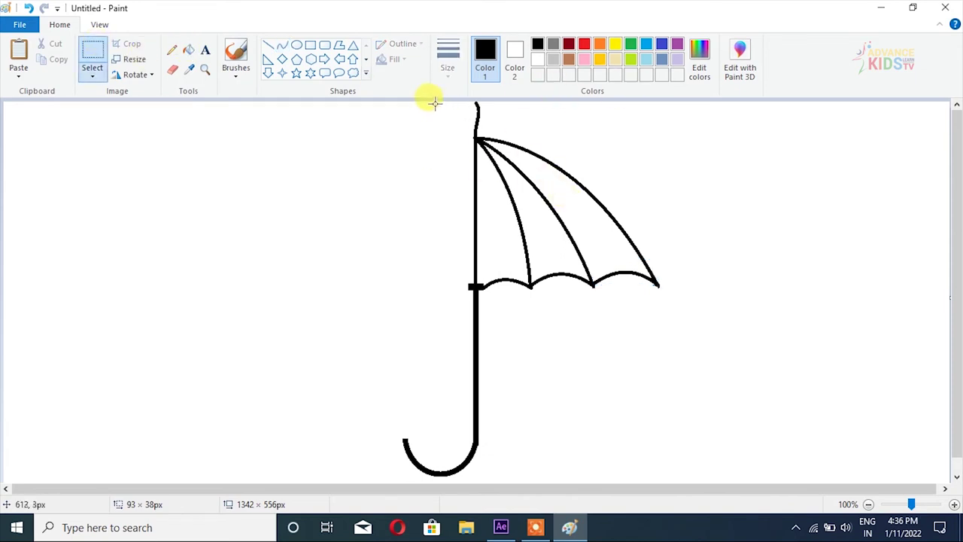
drag(434, 104, 681, 298)
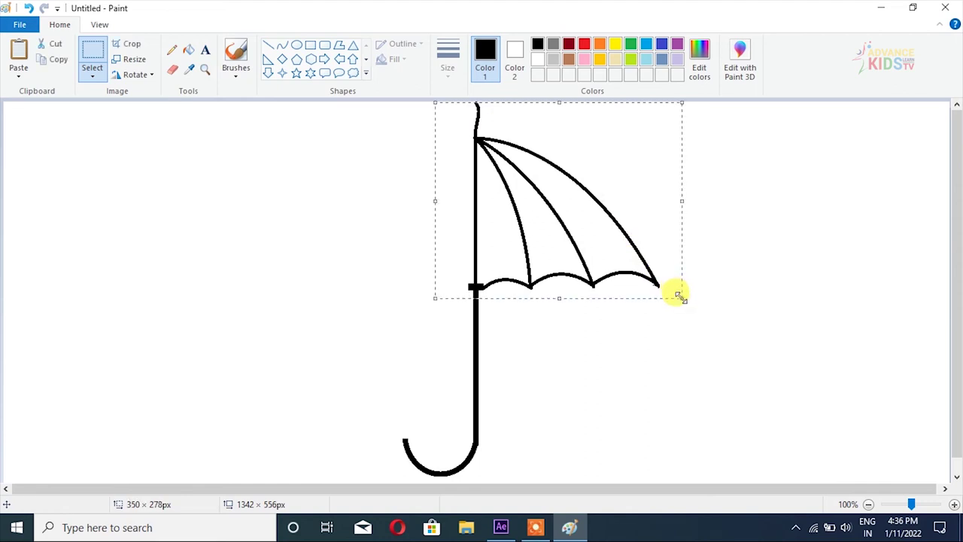
click(59, 62)
click(18, 50)
drag(75, 176, 268, 212)
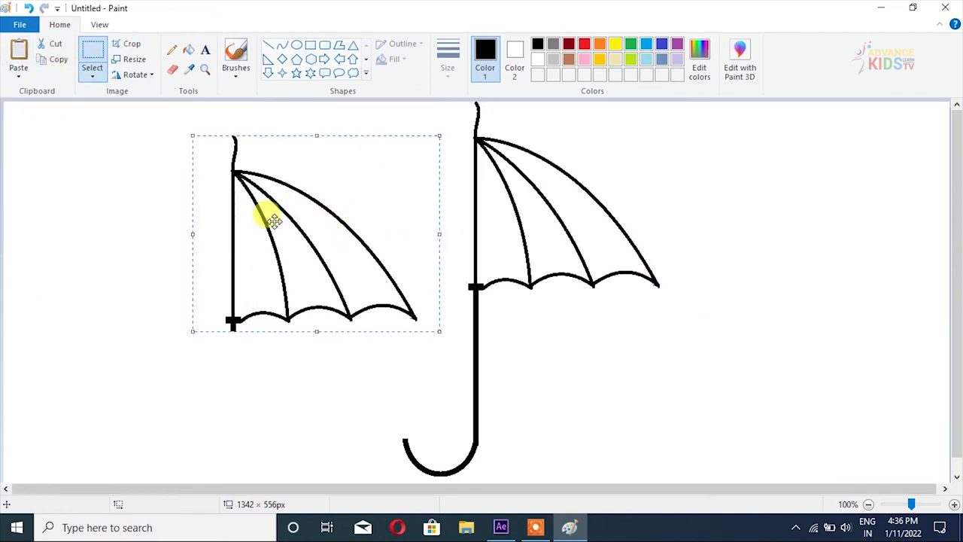
Turn on transparent selection and move the pasted half canopy closer to the umbrella's shaft
click(95, 78)
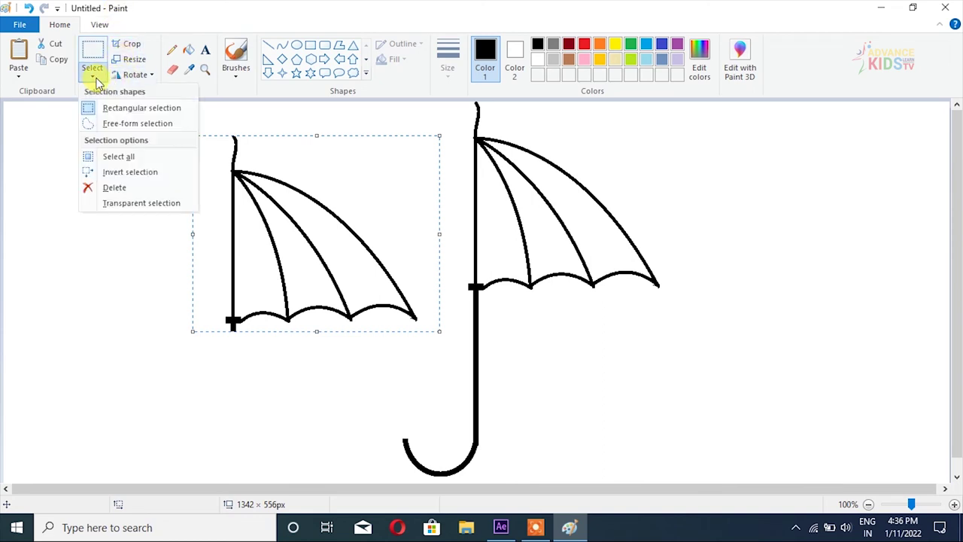
click(142, 203)
drag(298, 246, 345, 235)
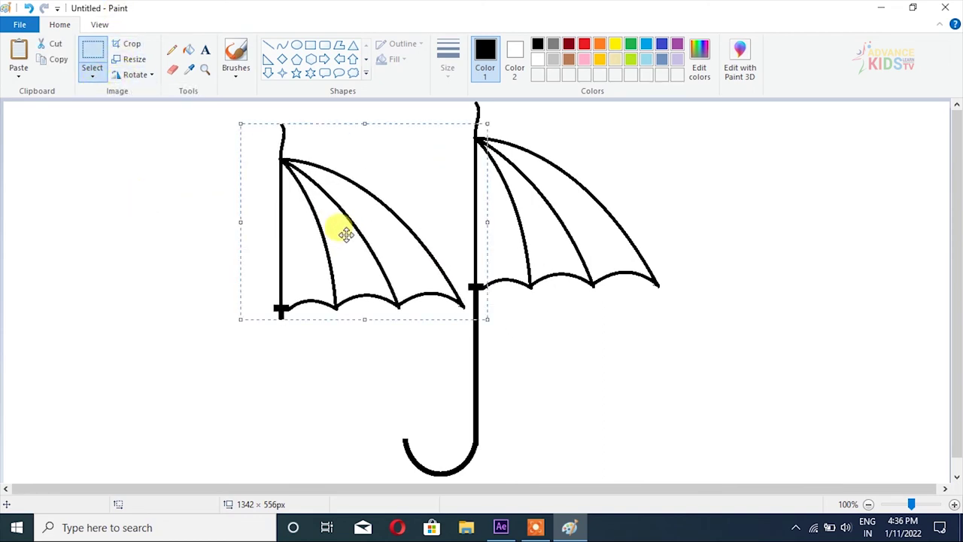
Flip the pasted half canopy horizontally and move it against the shaft so its apex meets the original half's
click(152, 75)
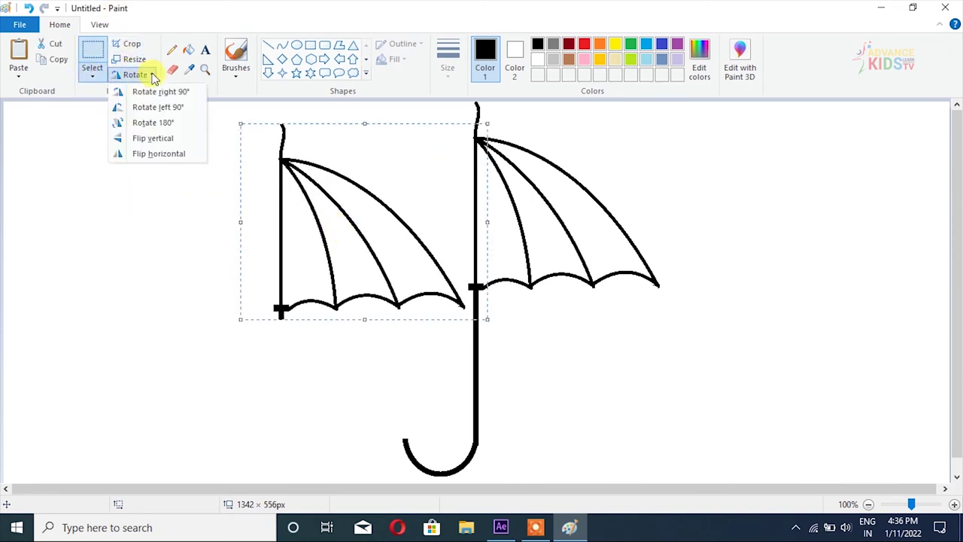
click(167, 153)
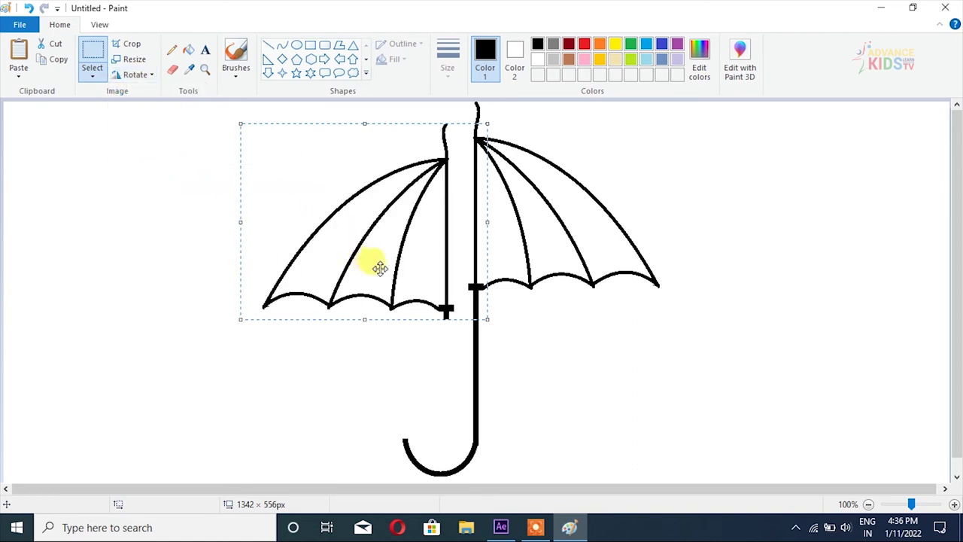
drag(394, 260, 424, 243)
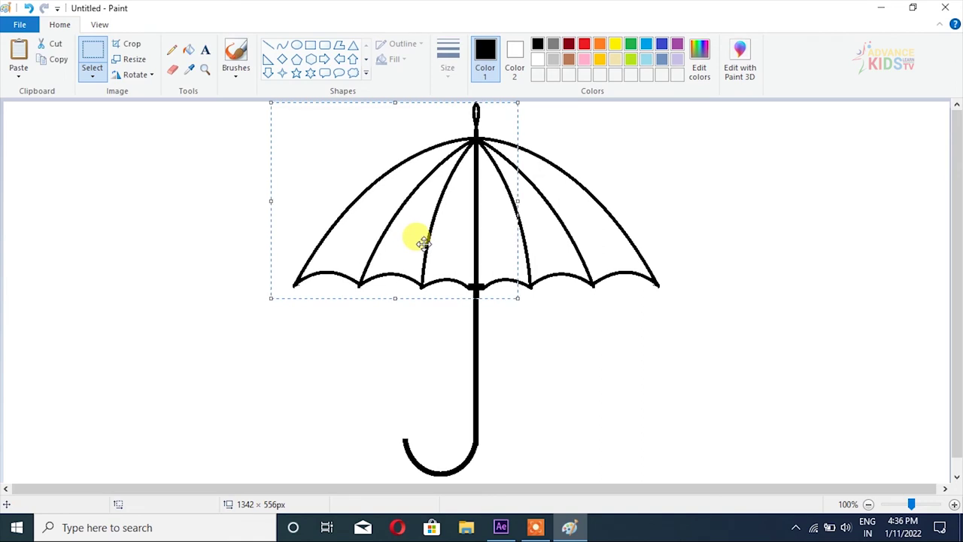
Nudge the mirrored half canopy until its centre line and cap align with the original shaft, and deselect it
key(Right)
key(Right)
key(Right)
key(Down)
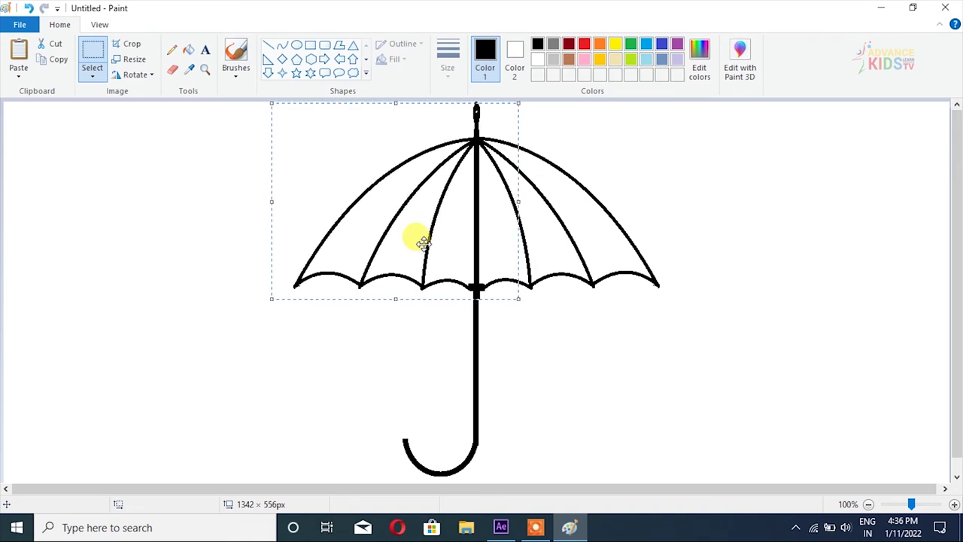
key(Up)
key(Left)
key(Left)
key(Left)
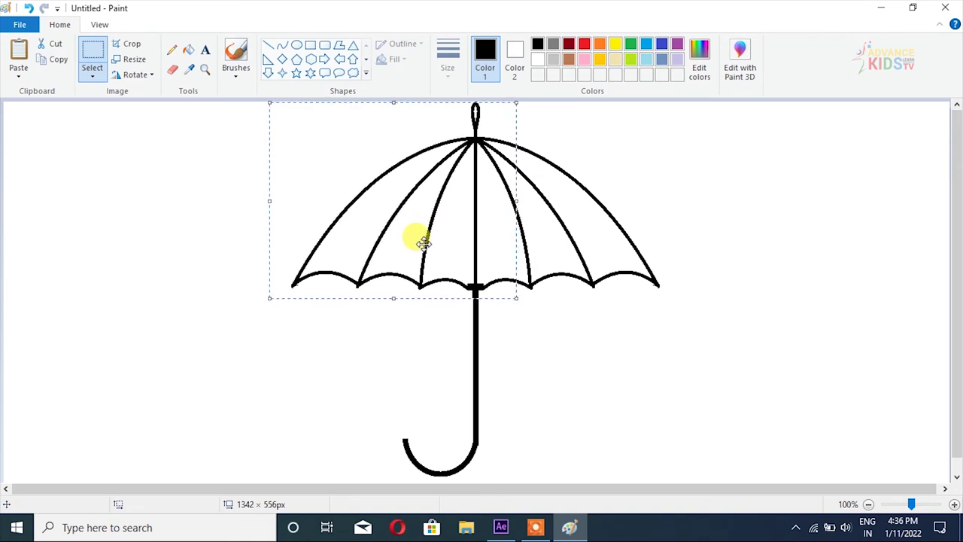
key(Right)
key(Right)
key(Right)
key(Right)
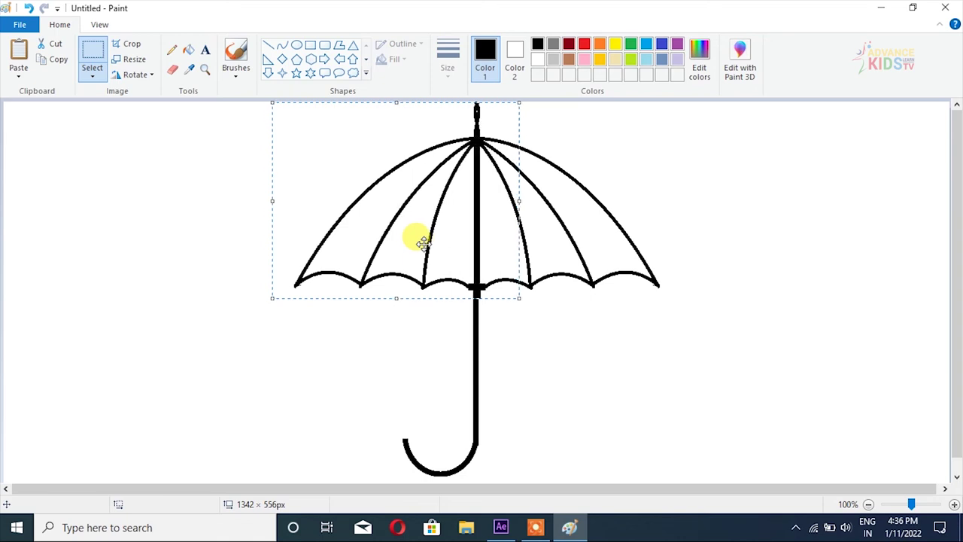
key(Left)
key(Left)
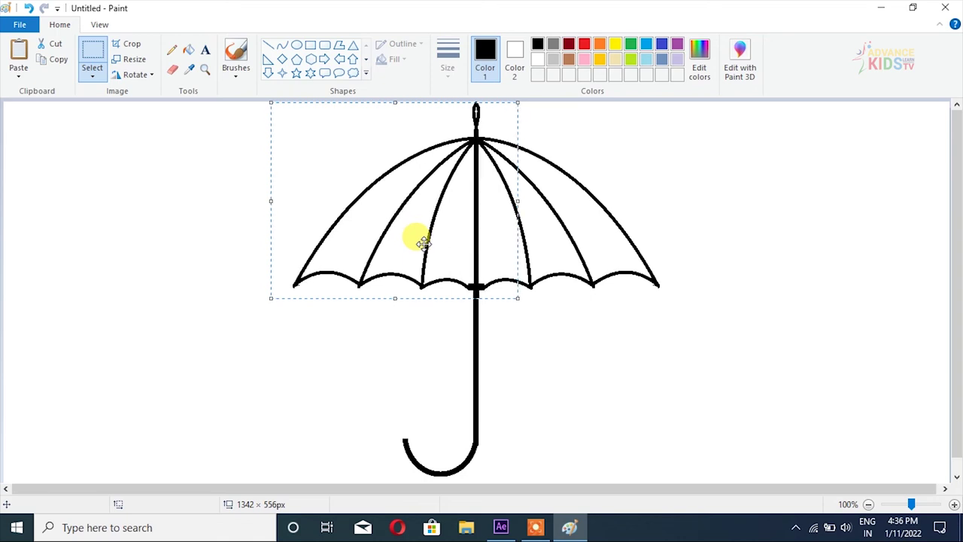
key(Left)
key(Left)
key(Left)
key(Right)
key(Right)
click(781, 143)
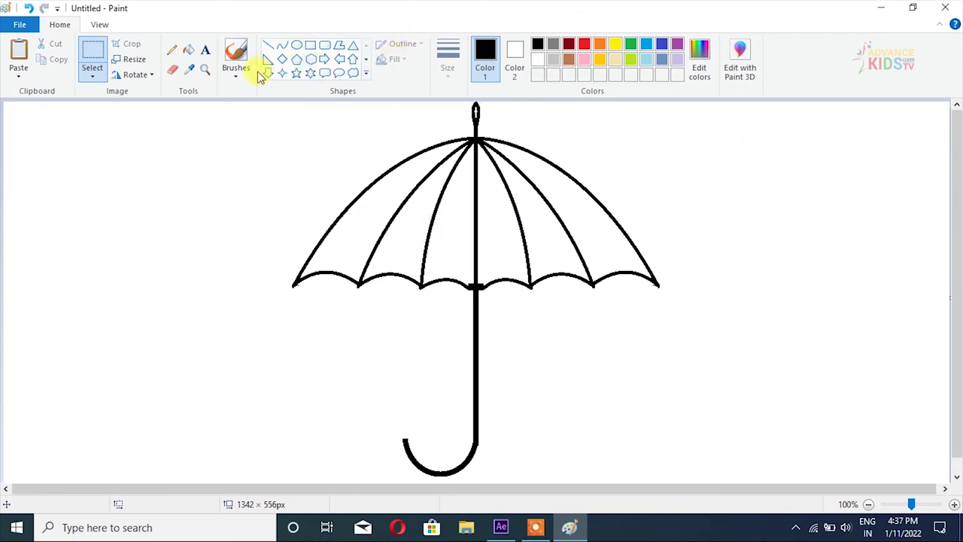
Fill the left half's canopy panels with green, dark red and red, from the outer edge to the shaft
click(190, 51)
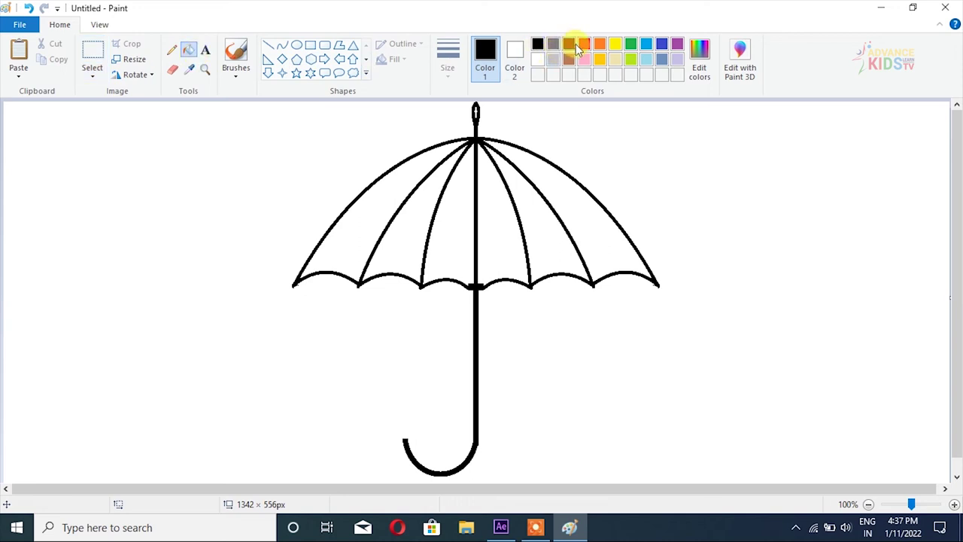
click(631, 45)
click(393, 194)
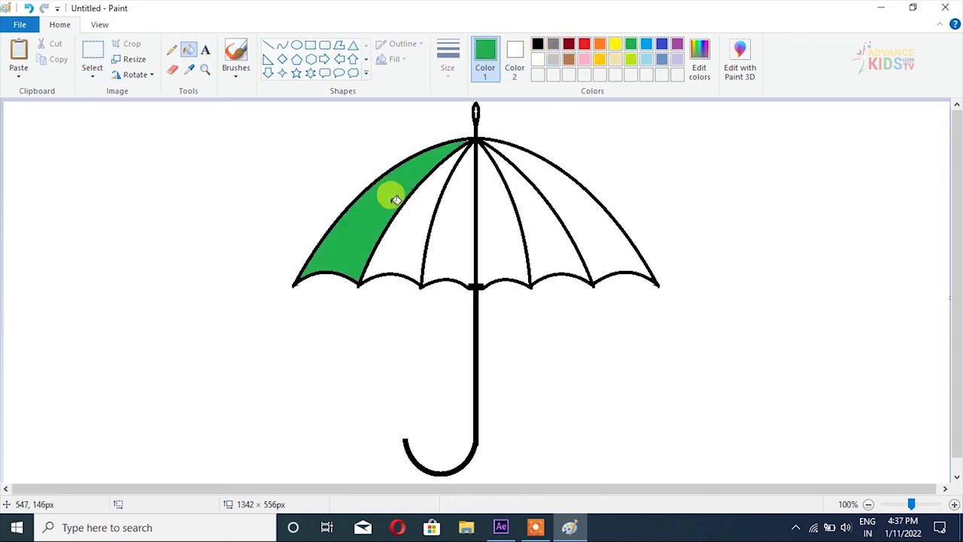
click(569, 44)
click(429, 211)
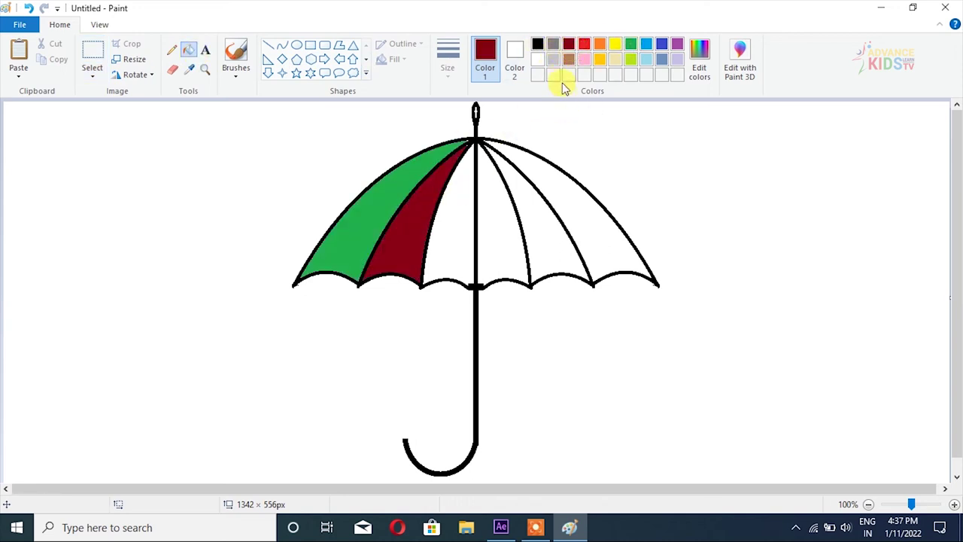
click(584, 44)
click(464, 182)
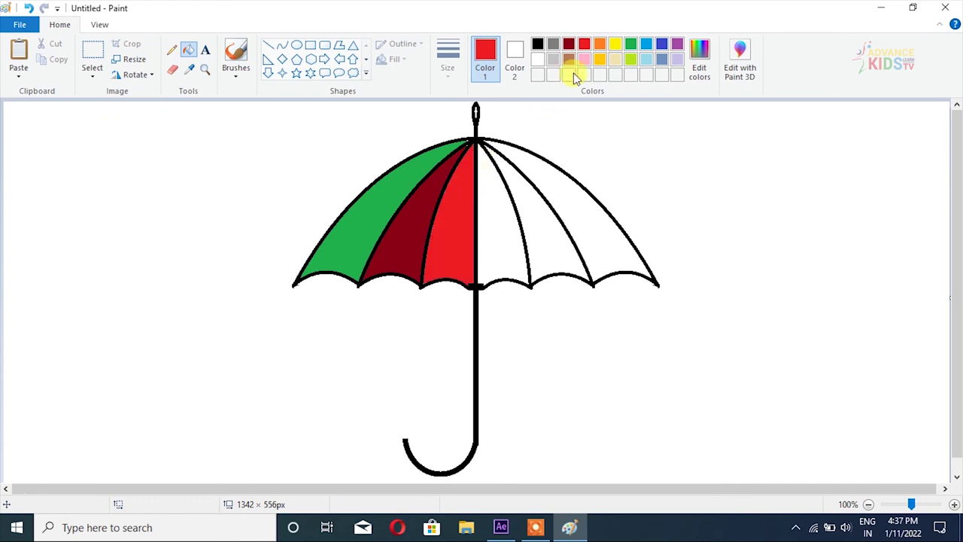
Fill the right half's outer canopy panel with green and its middle panel with dark red
click(631, 45)
click(587, 216)
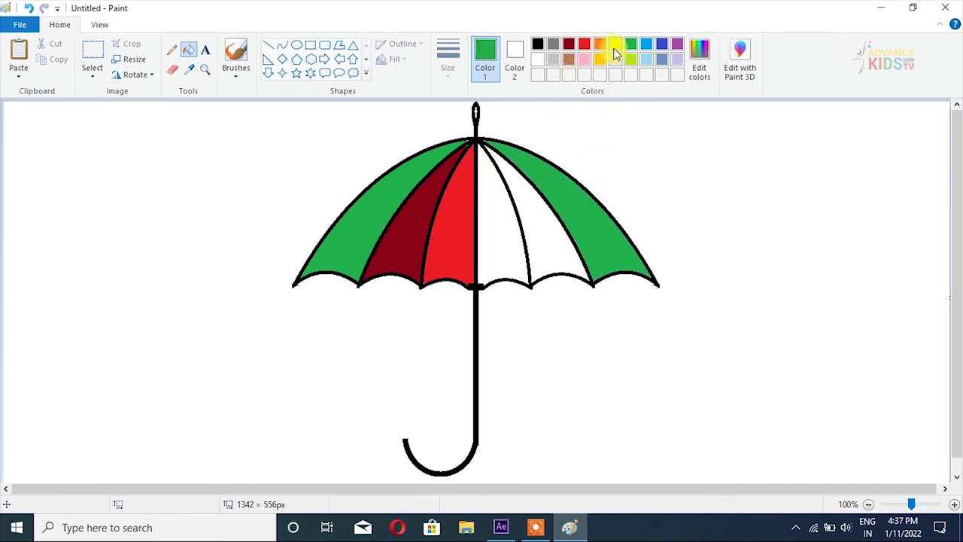
click(569, 43)
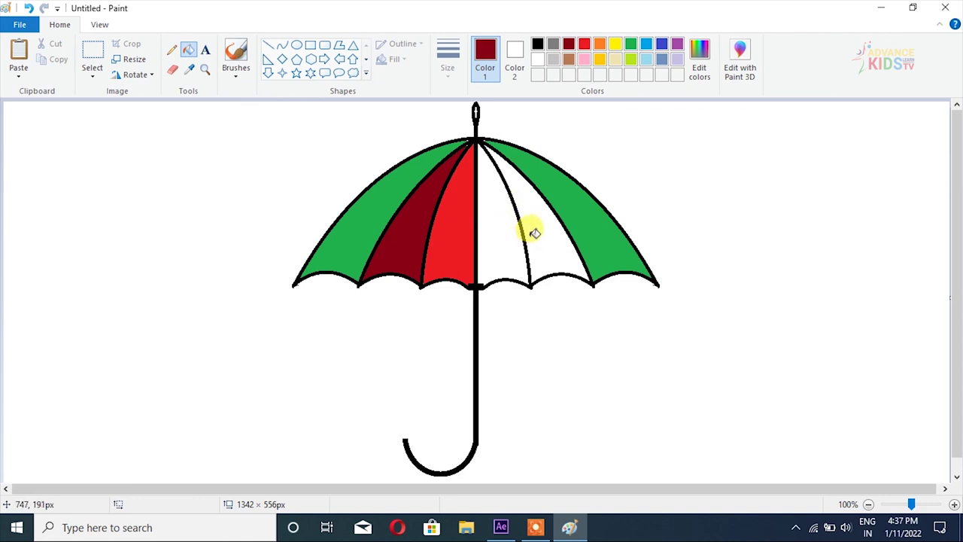
click(534, 234)
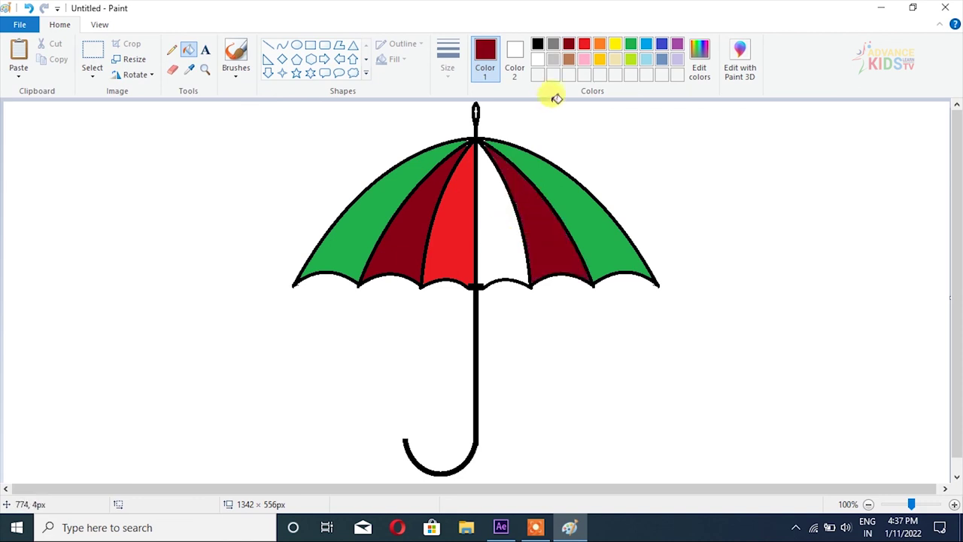
click(599, 45)
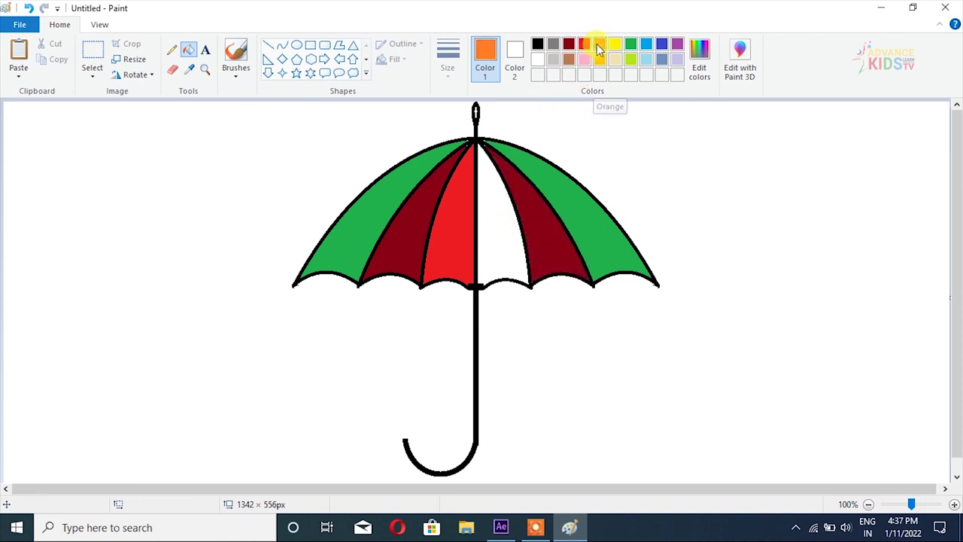
click(500, 199)
click(452, 192)
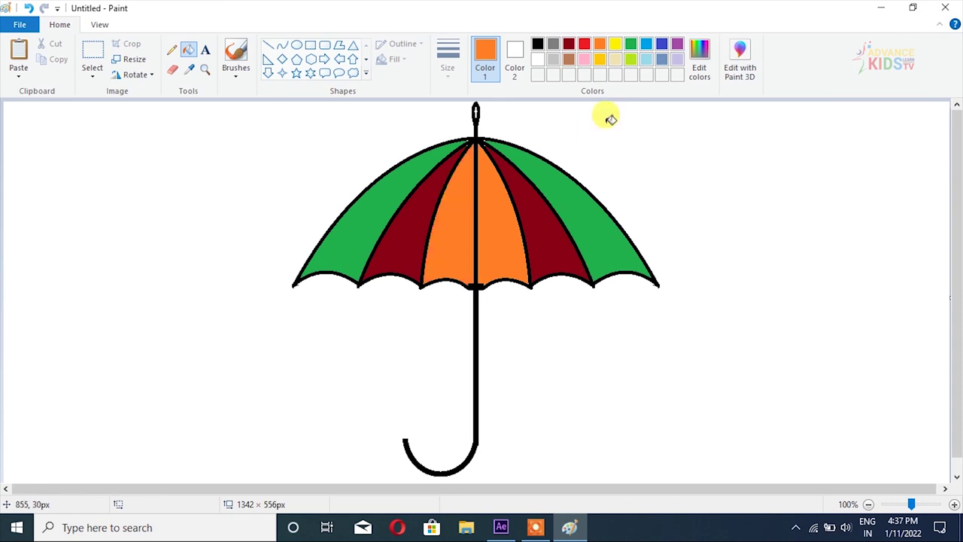
key(ctrl+z)
key(ctrl+z)
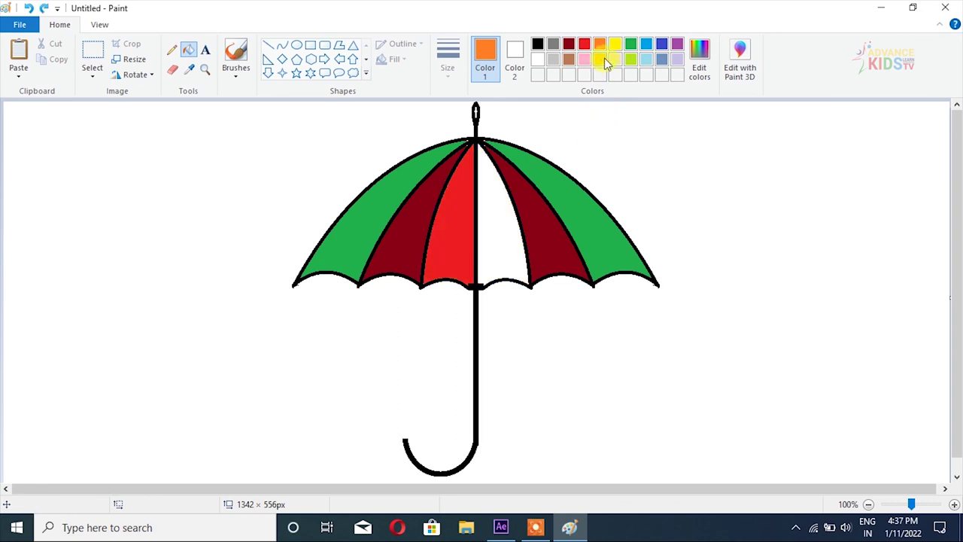
Fill the remaining white panel beside the shaft with red and the inside of the umbrella's tip with black
click(584, 43)
click(508, 180)
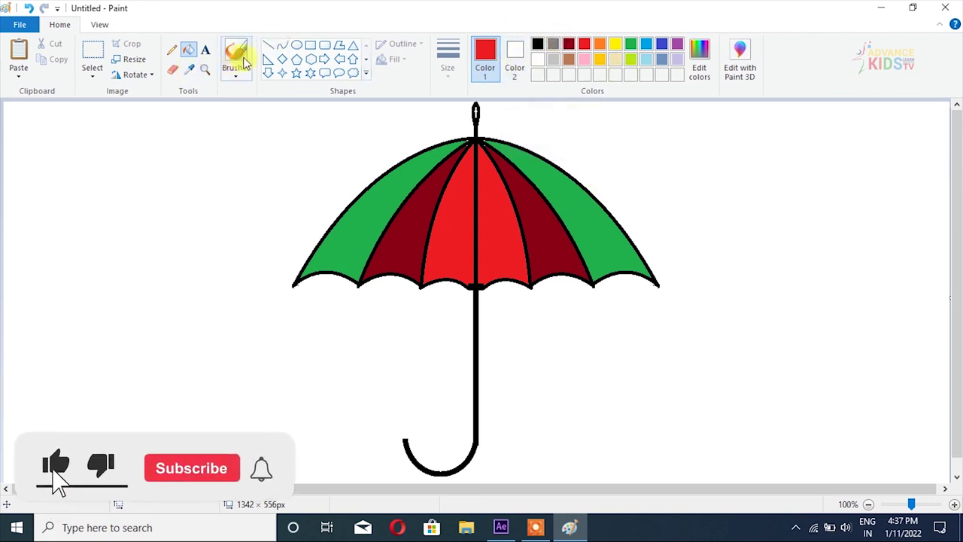
click(537, 44)
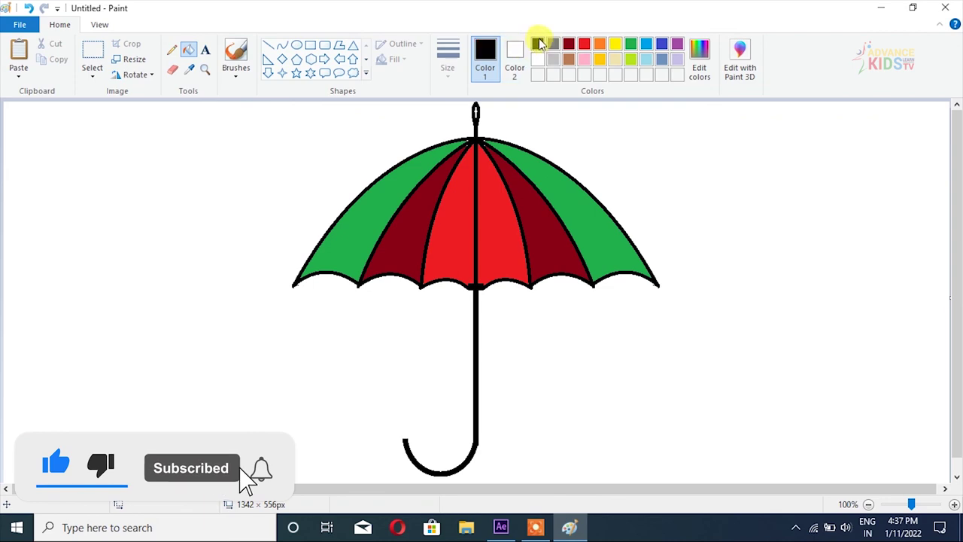
click(477, 109)
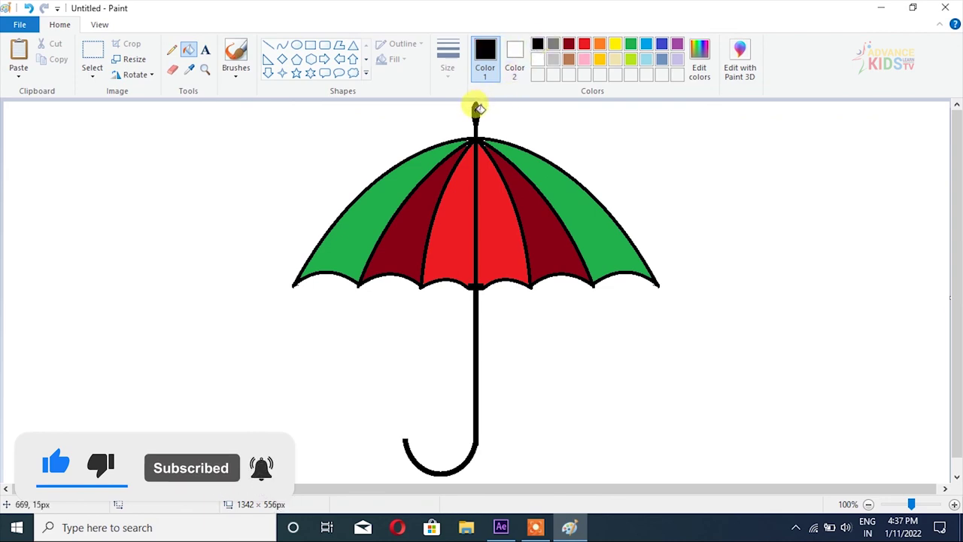